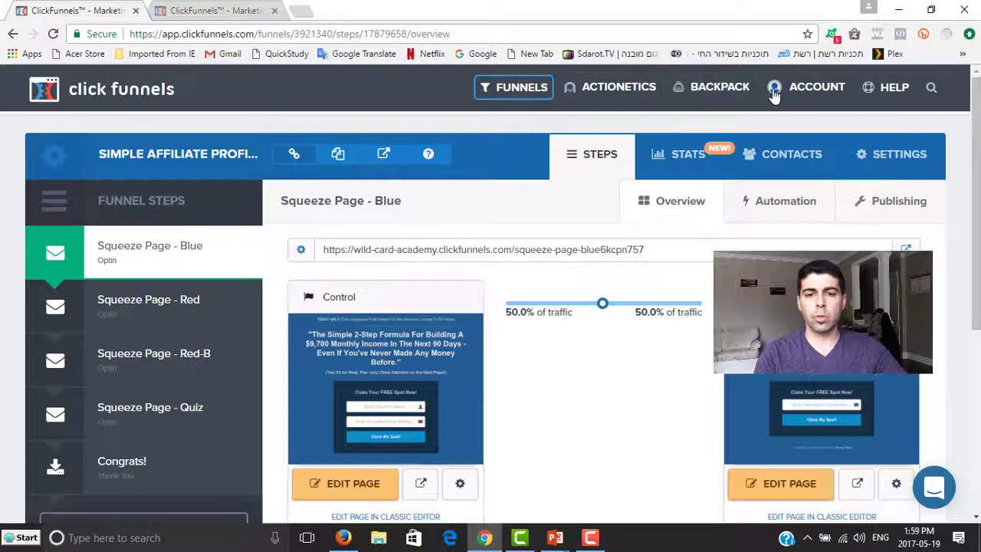
# - Open the account's API integrations page and review the list of connected services
pyautogui.moveTo(804, 92)
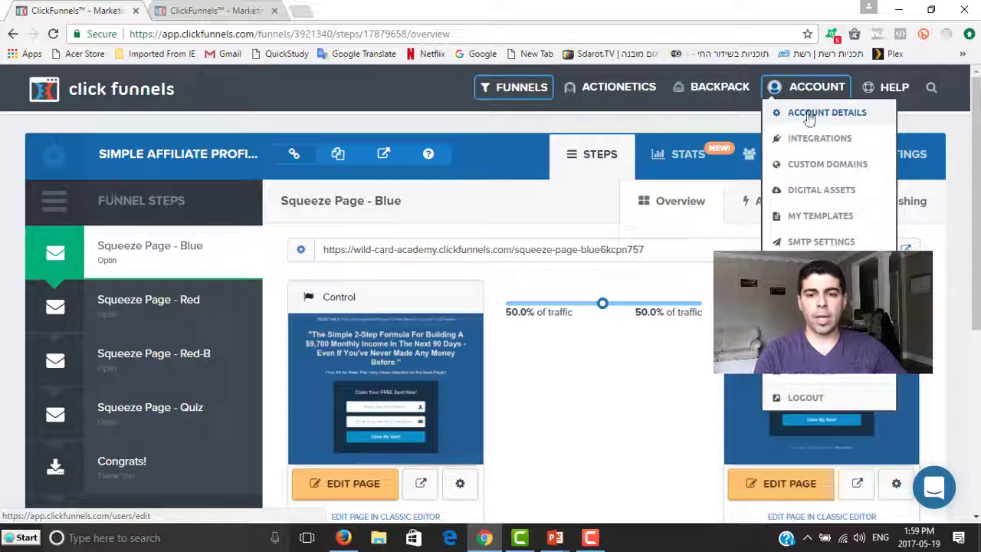
pyautogui.click(809, 143)
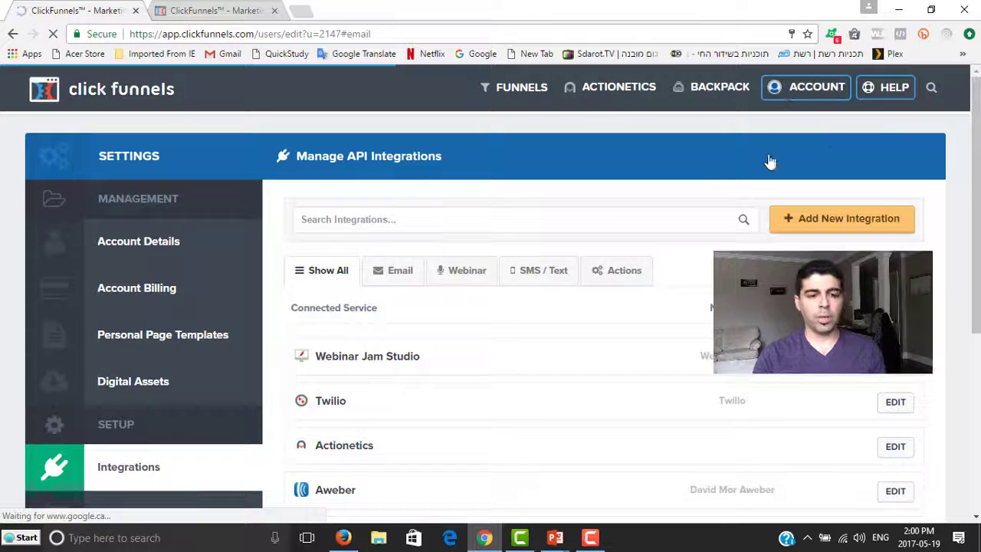
pyautogui.scroll(-3, 394, 486)
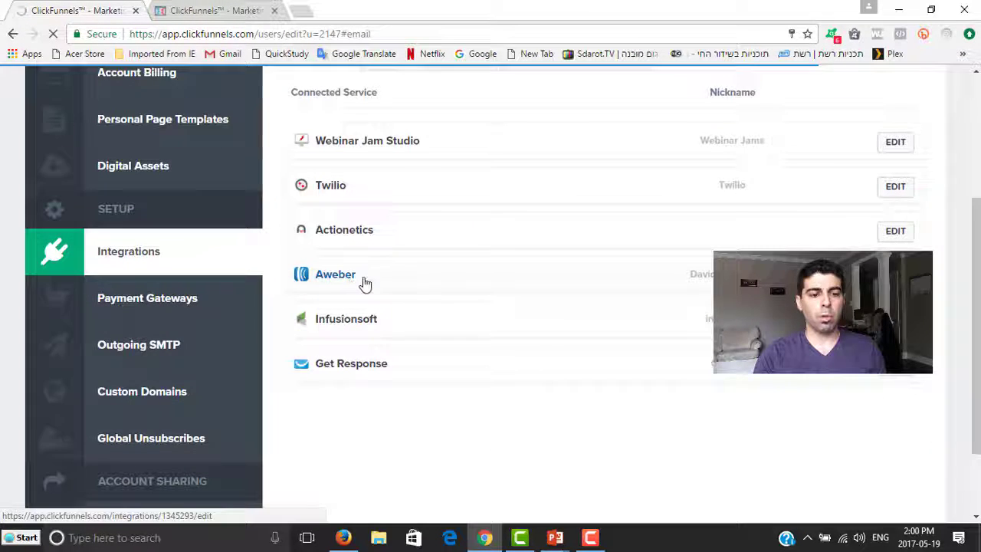
pyautogui.scroll(2, 385, 276)
pyautogui.scroll(1, 433, 275)
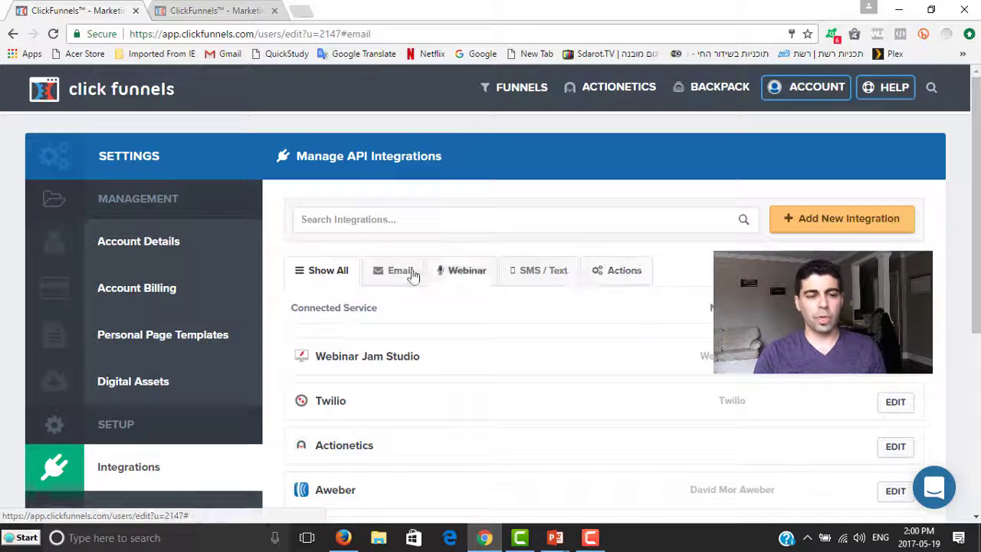
# - Try adding a new Aweber integration as far as its access authorization page, and close that page without granting access
pyautogui.click(842, 225)
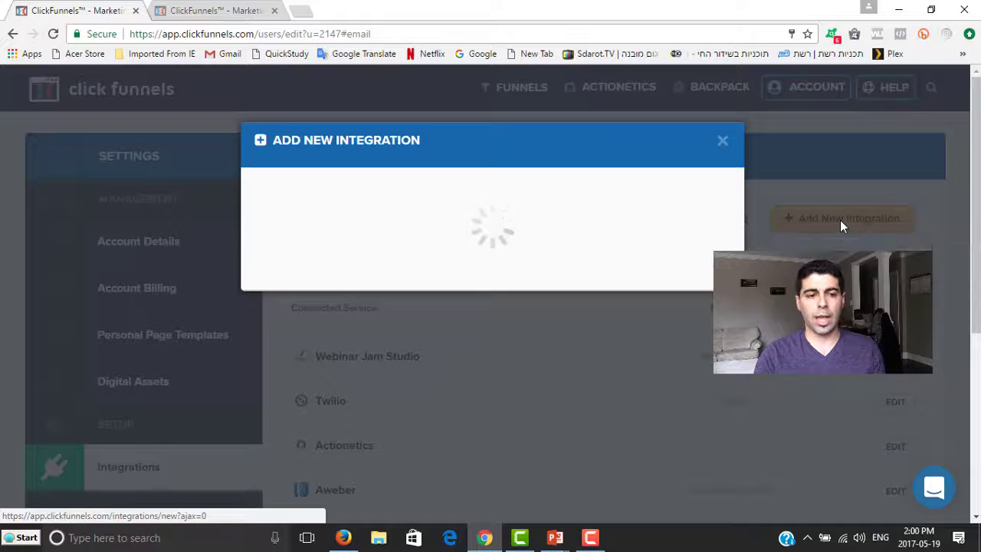
pyautogui.click(664, 235)
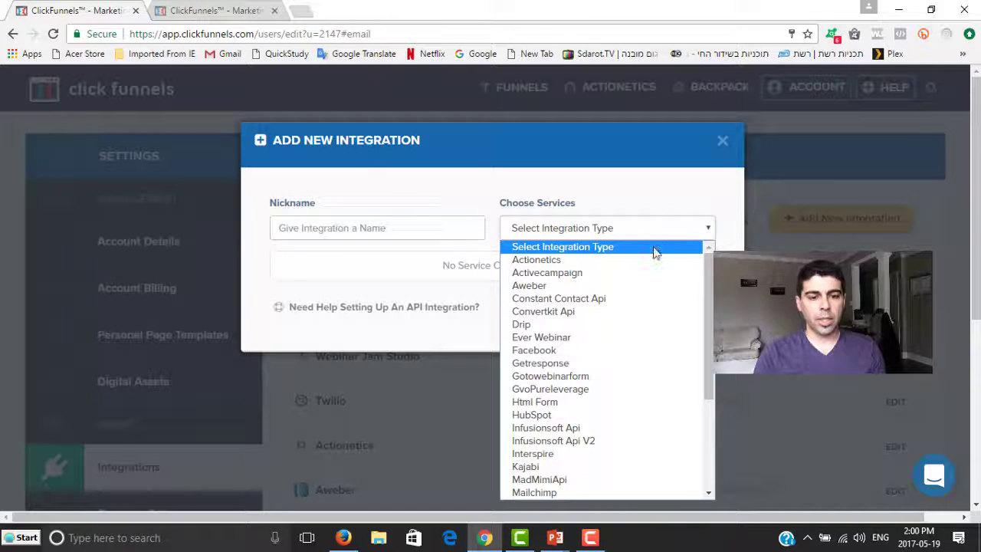
pyautogui.click(633, 286)
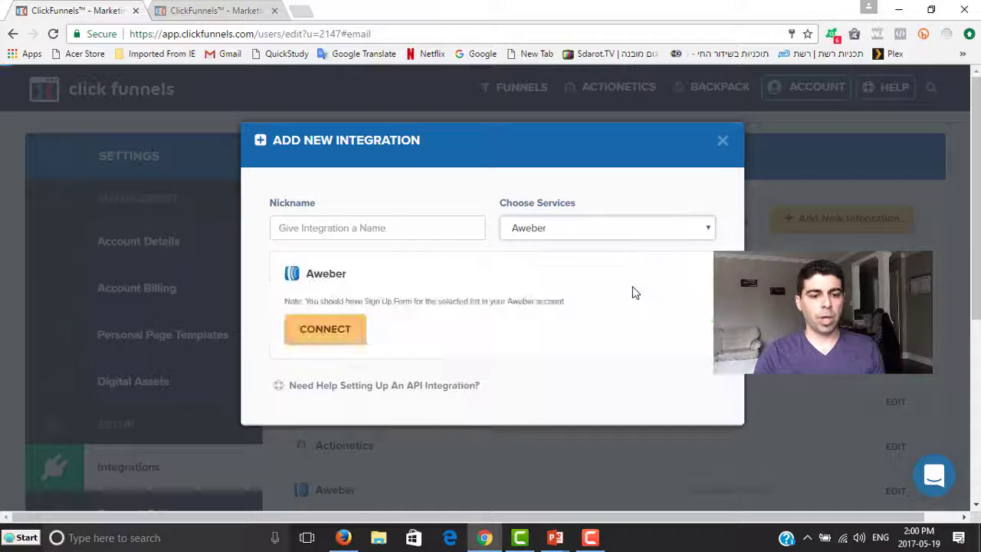
pyautogui.click(325, 340)
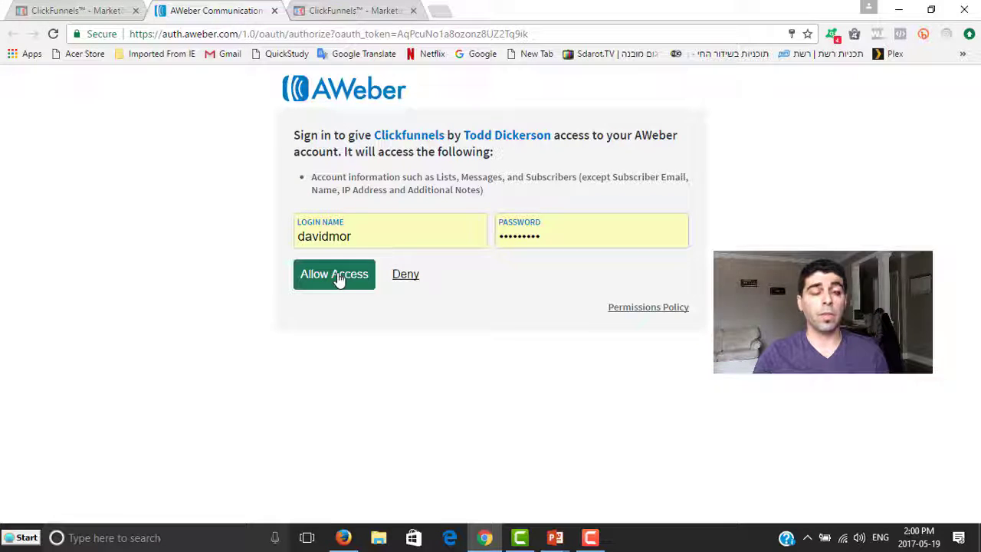
pyautogui.click(275, 11)
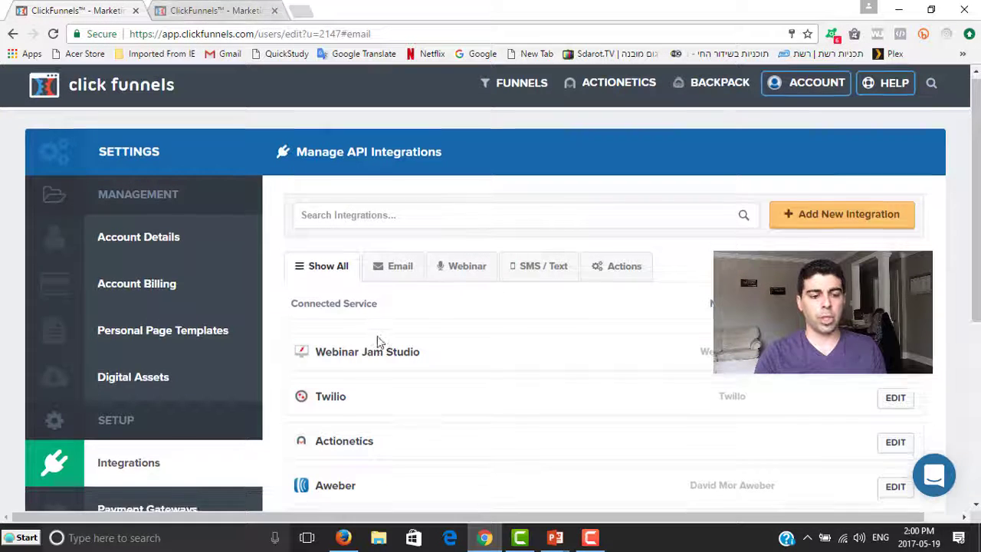
# - Look over the connected services list and view the support conversations, closing them again
pyautogui.scroll(-2, 383, 322)
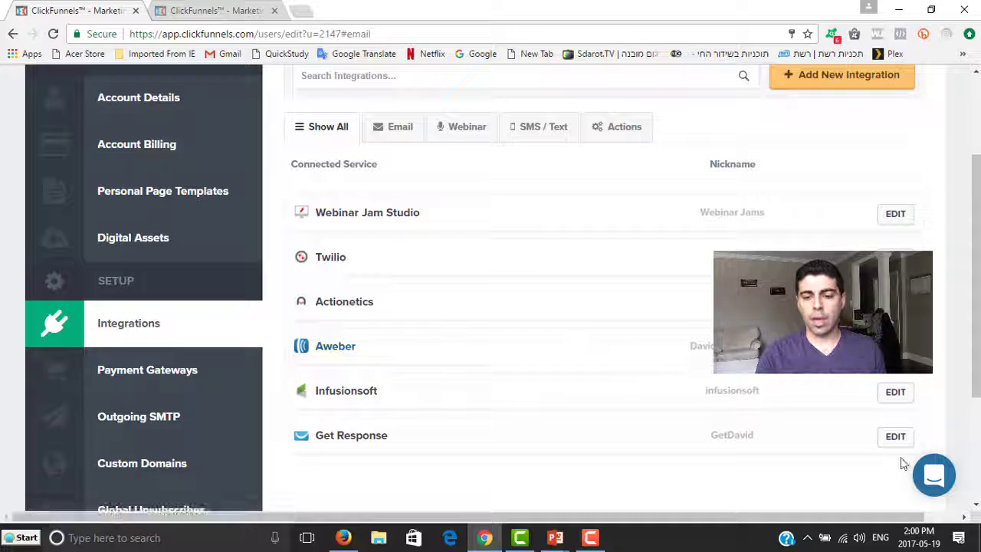
pyautogui.click(933, 472)
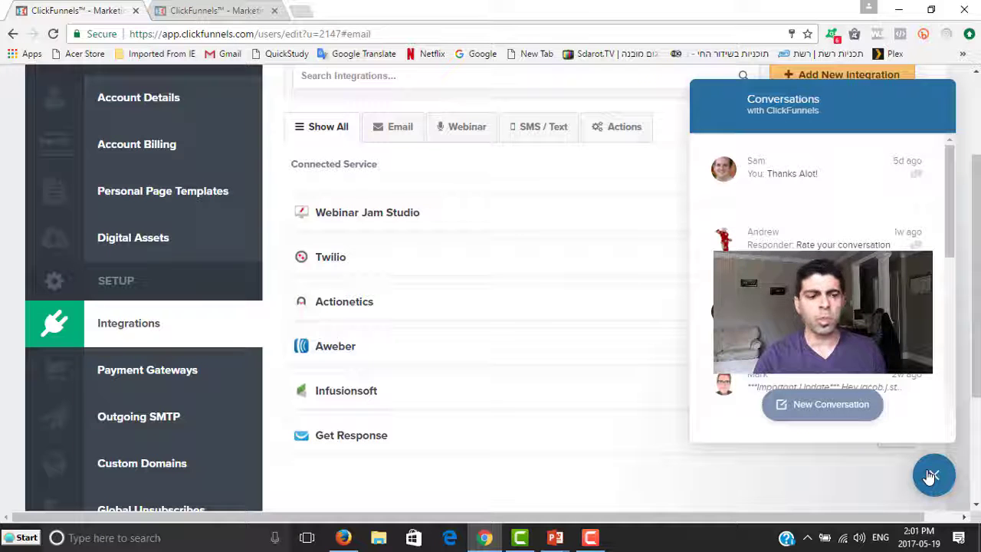
pyautogui.click(931, 476)
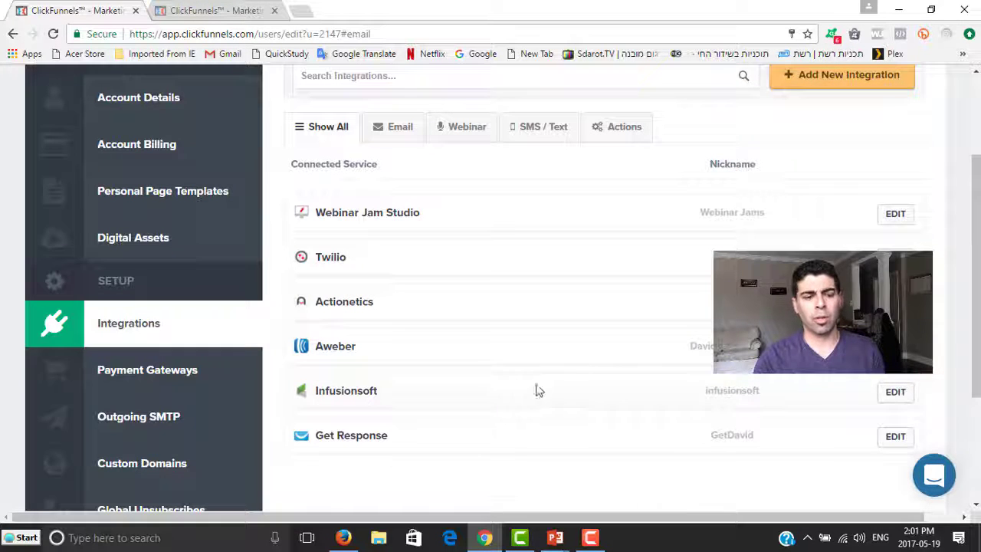
pyautogui.scroll(2, 459, 353)
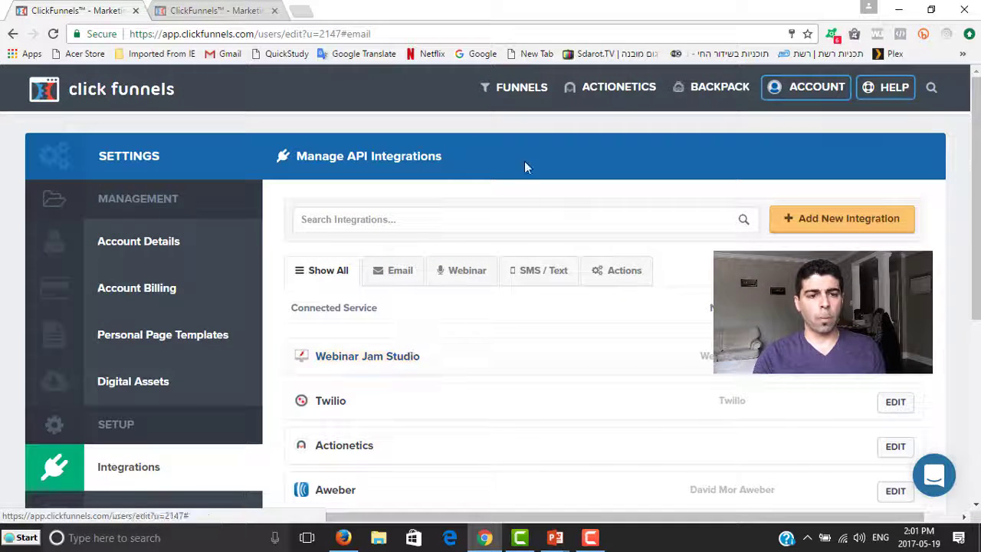
# - Open the Simple Affiliate Profits funnel and edit the control version of Squeeze Page - Blue
pyautogui.moveTo(517, 87)
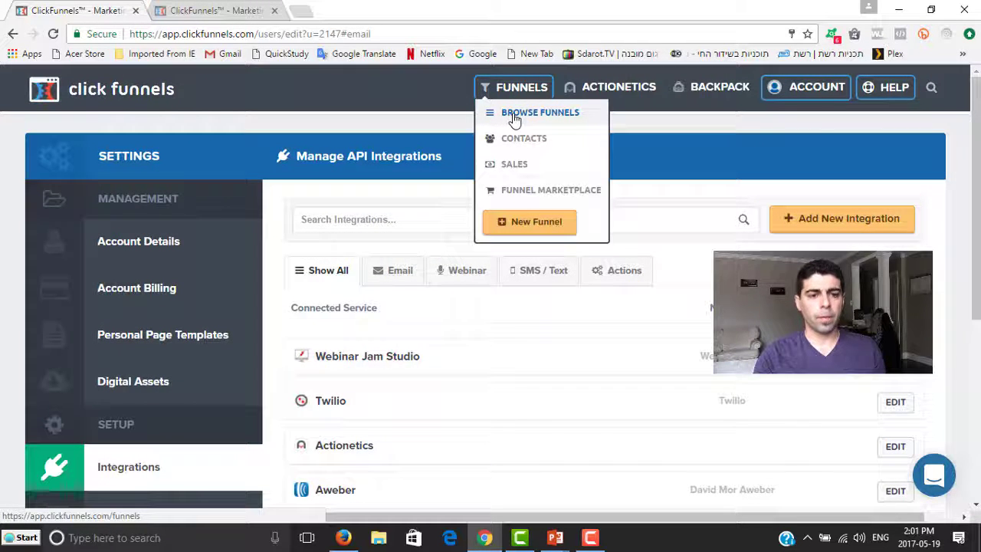
pyautogui.click(514, 115)
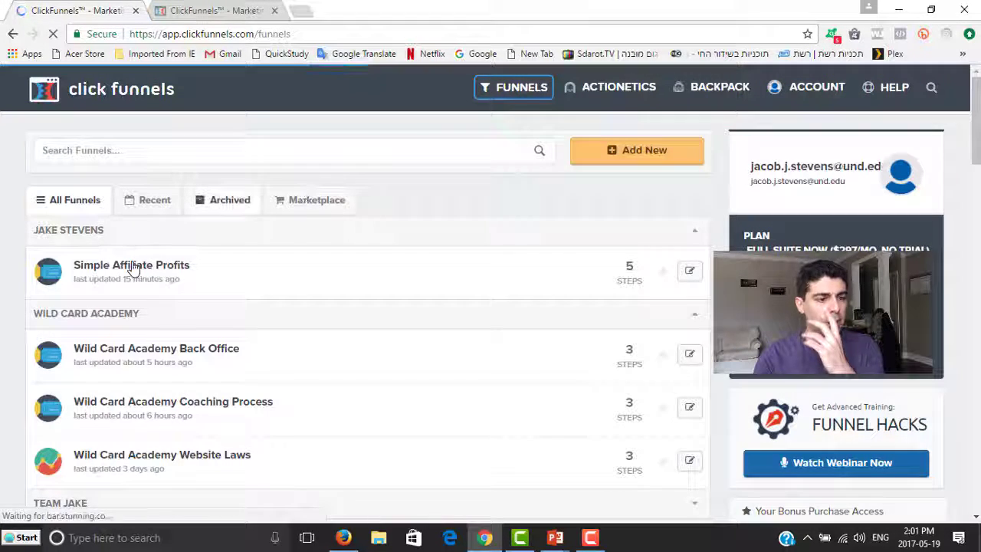
pyautogui.click(132, 268)
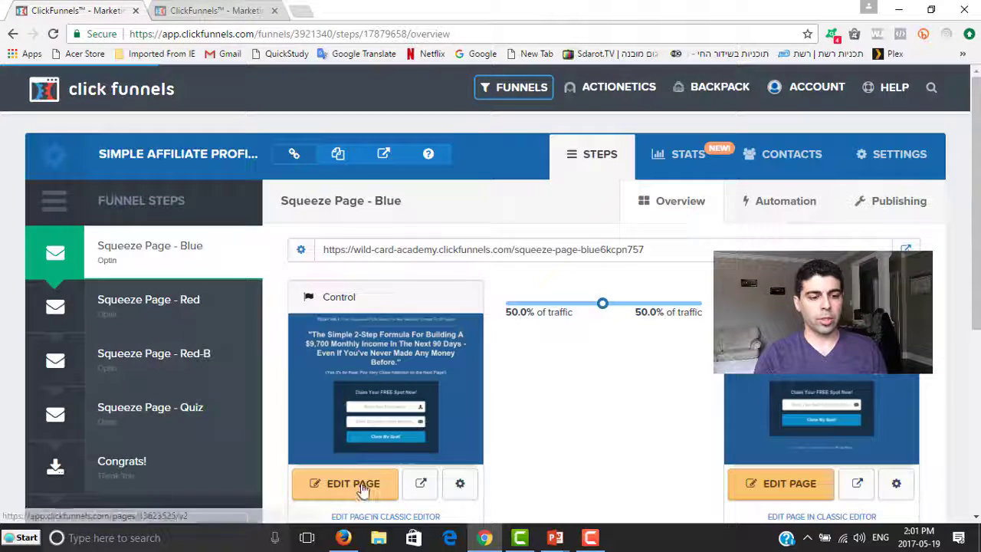
pyautogui.click(364, 489)
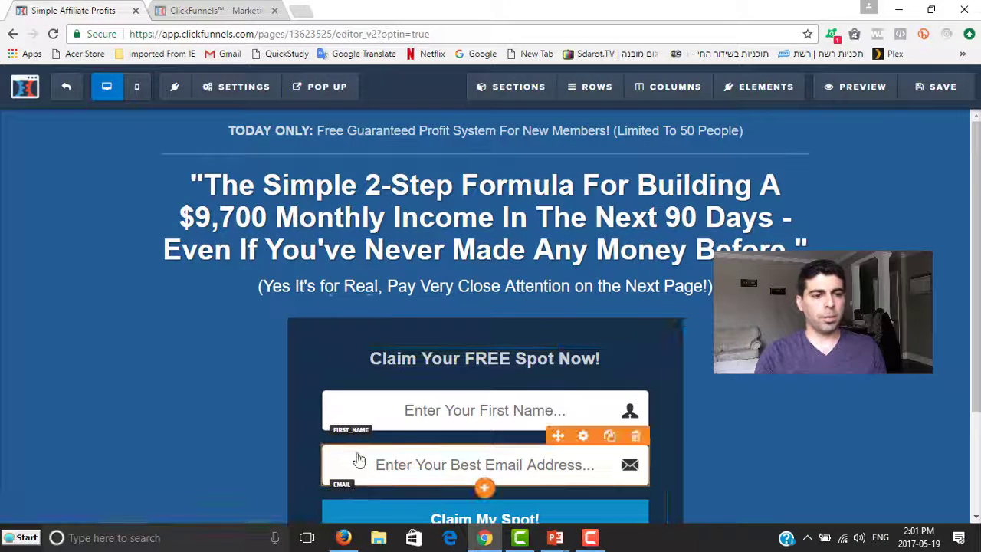
# - Connect the squeeze page's email integration to the Aweber account with action Integrate Existing Form and list Simple Affiliate Profits
pyautogui.moveTo(236, 90)
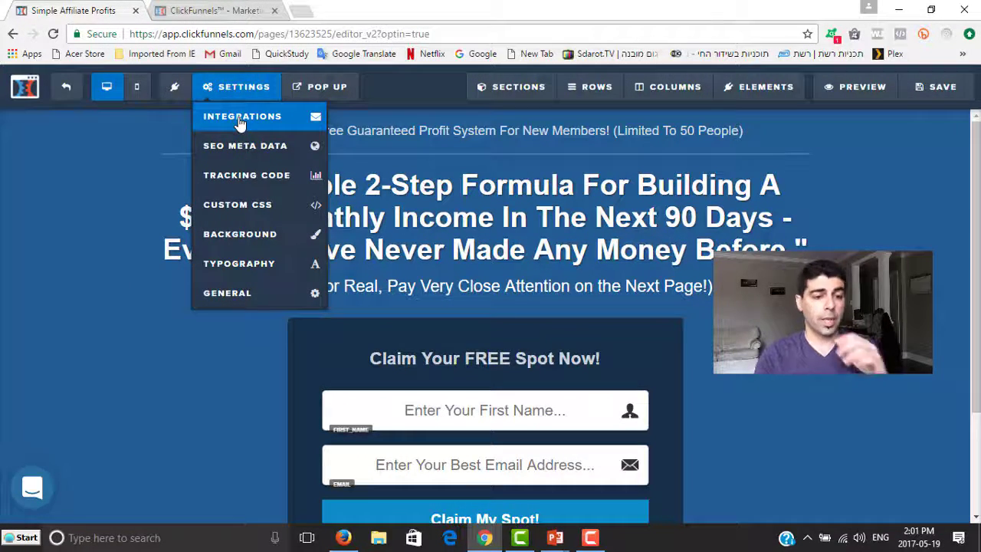
pyautogui.click(240, 124)
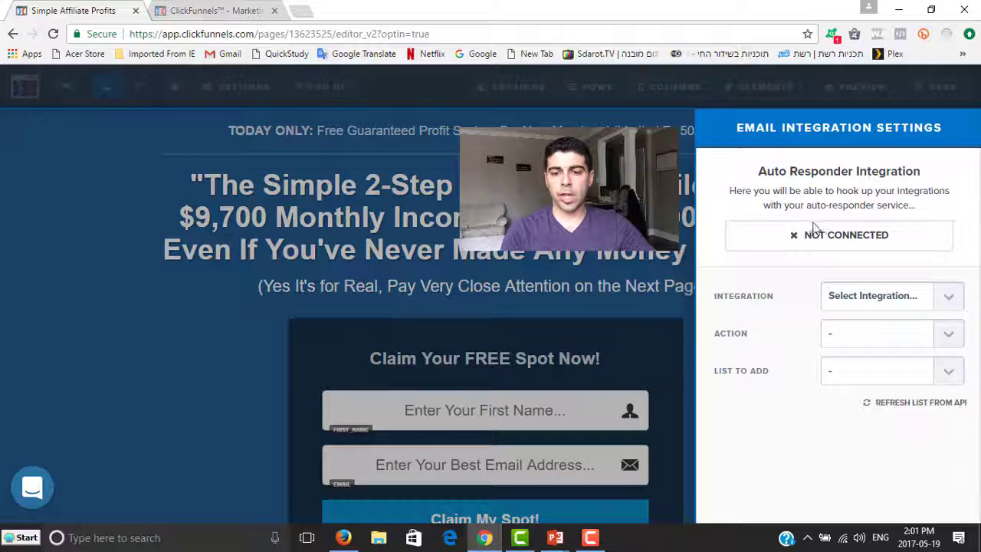
pyautogui.click(858, 304)
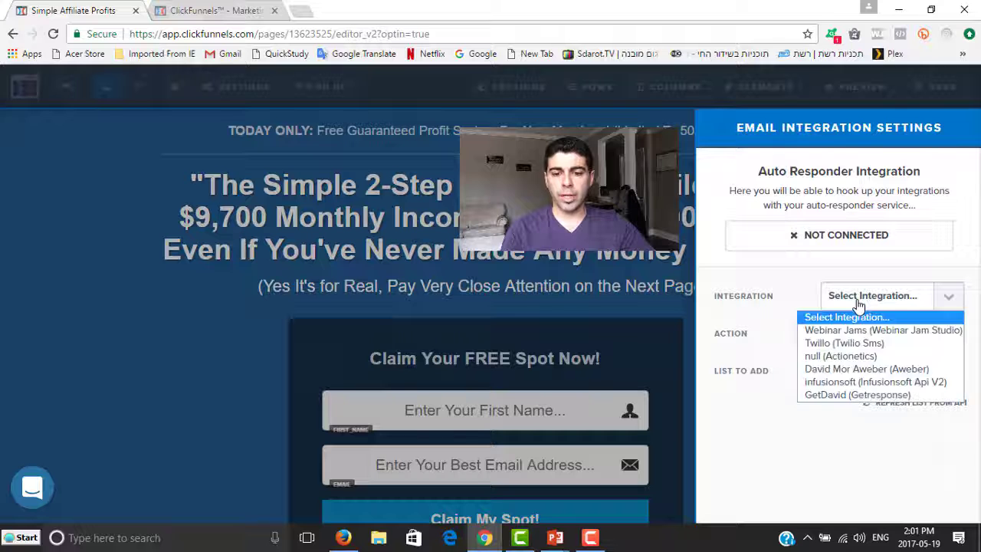
pyautogui.click(853, 370)
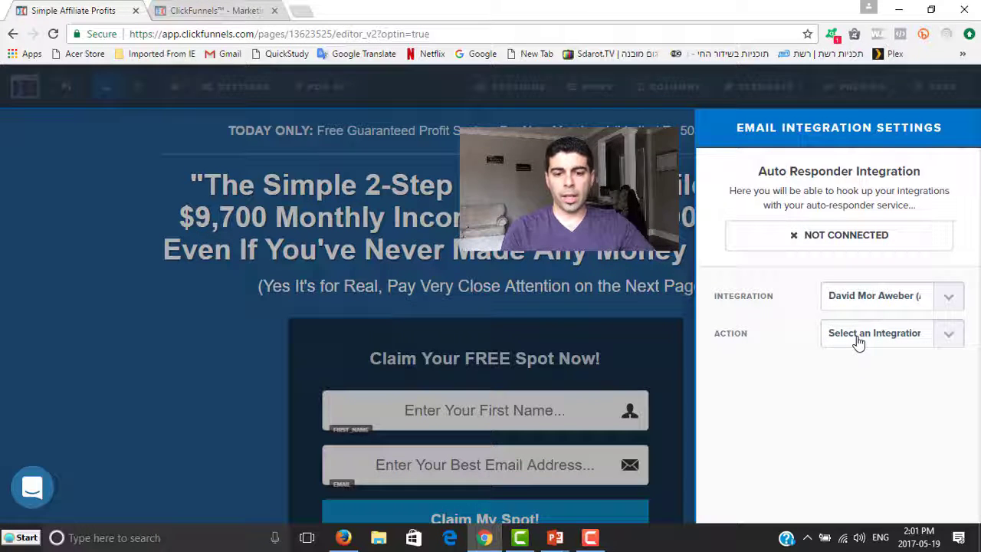
pyautogui.click(863, 337)
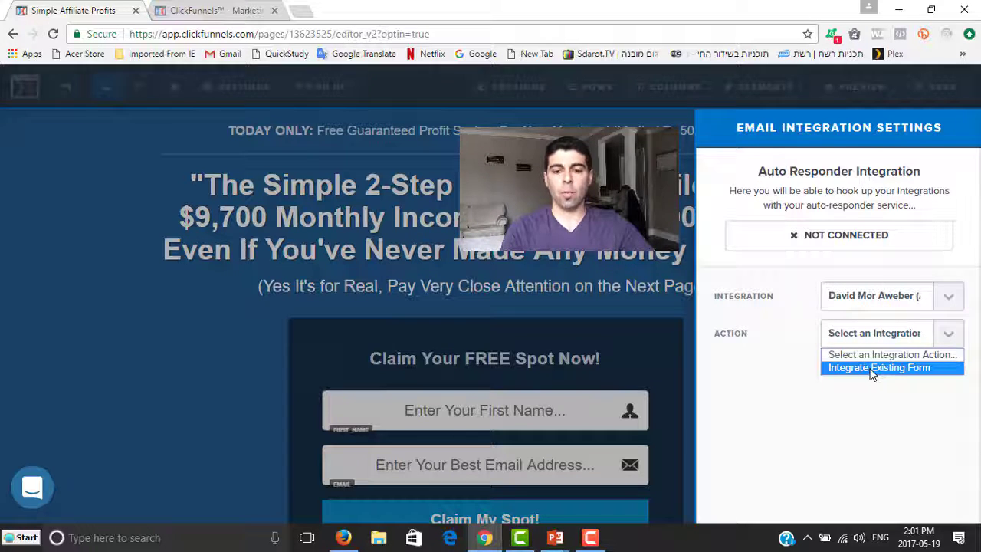
pyautogui.click(871, 369)
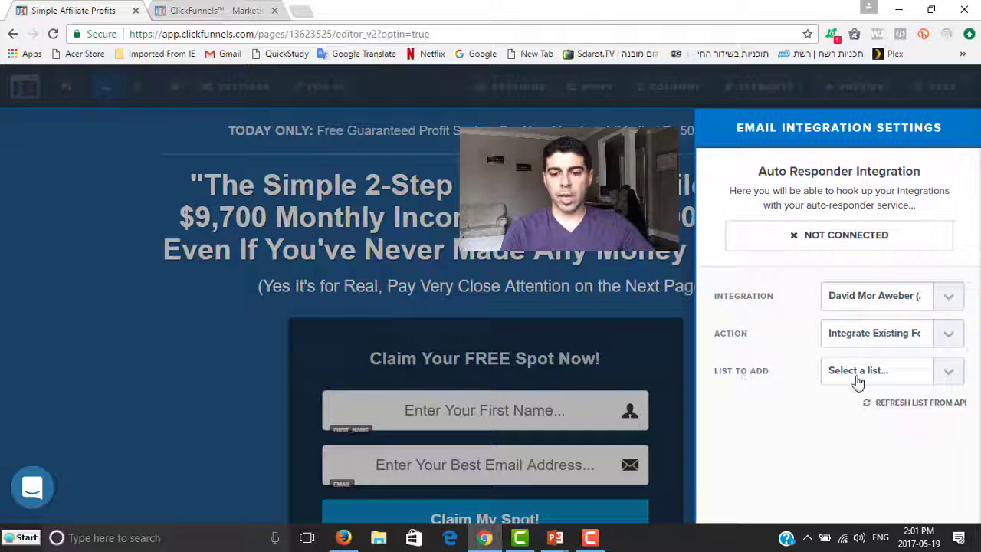
pyautogui.click(859, 379)
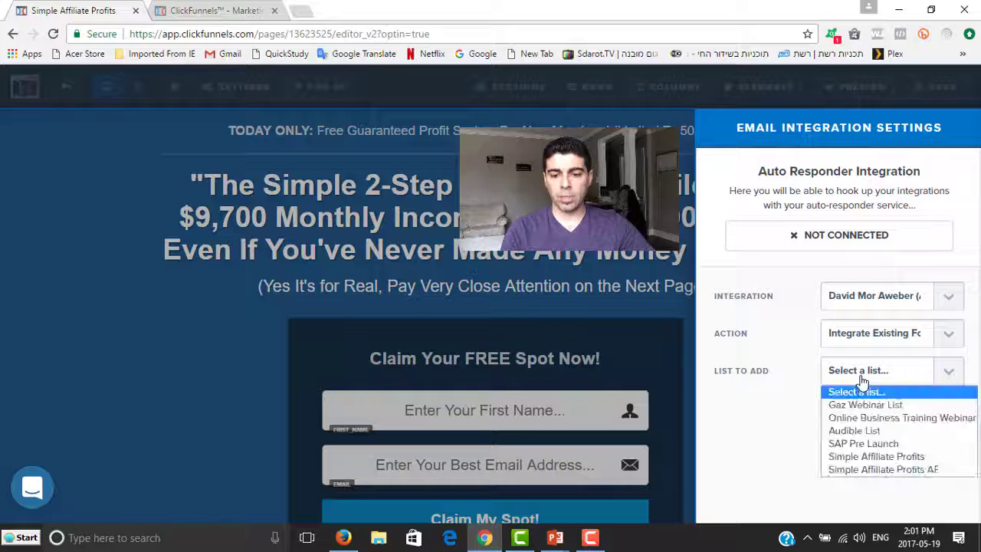
pyautogui.click(878, 458)
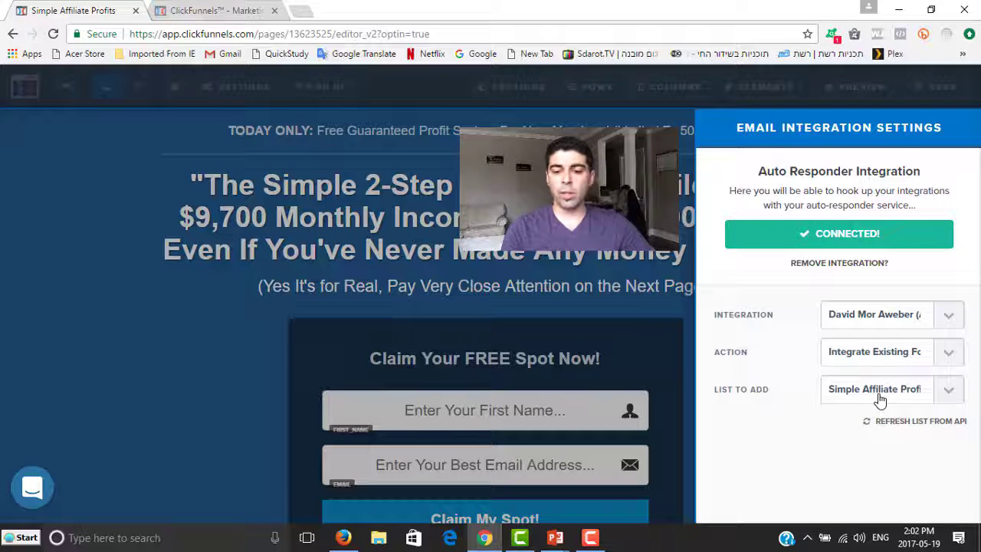
# - Refresh the lists from the API, reselect Simple Affiliate Profits as the list to add, and close the integration settings
pyautogui.click(903, 423)
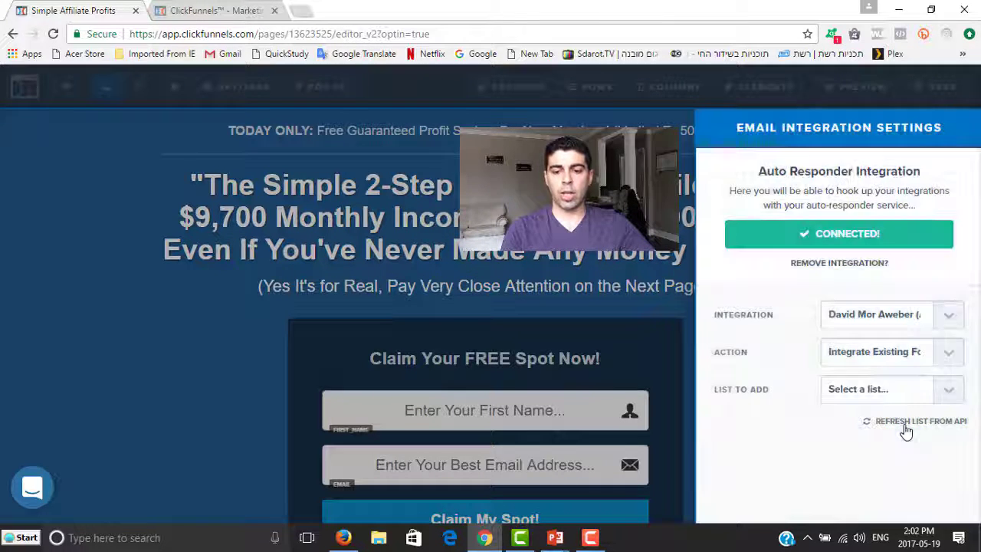
pyautogui.click(912, 392)
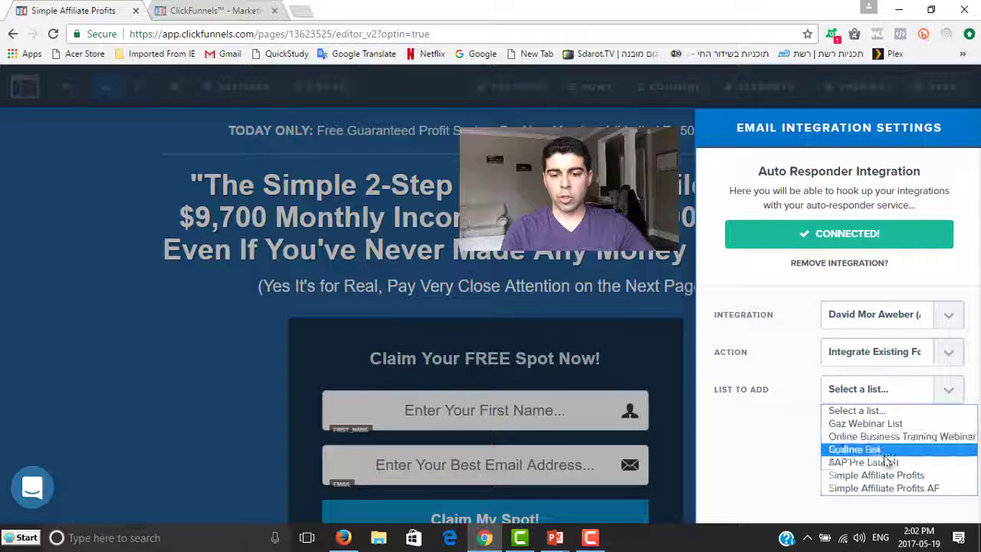
pyautogui.click(898, 476)
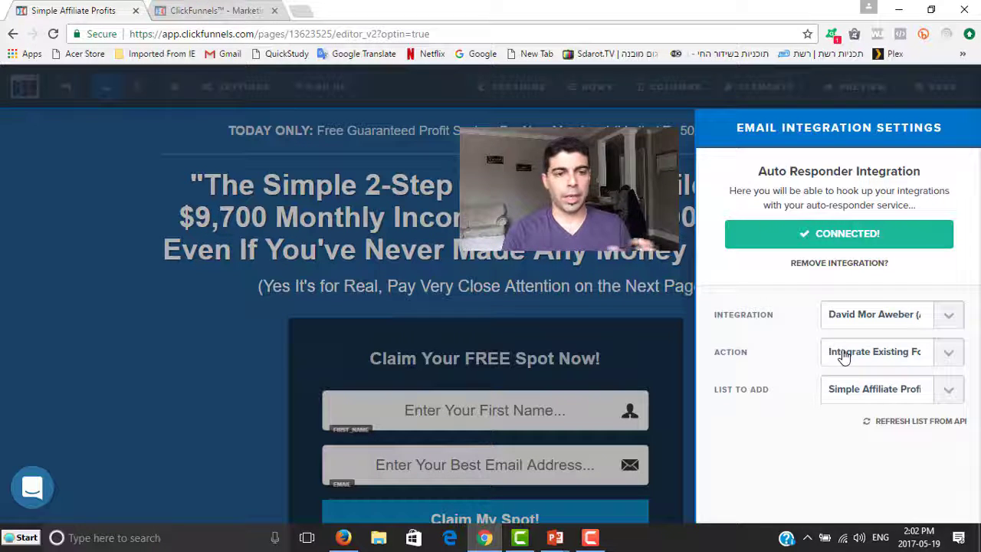
pyautogui.click(527, 258)
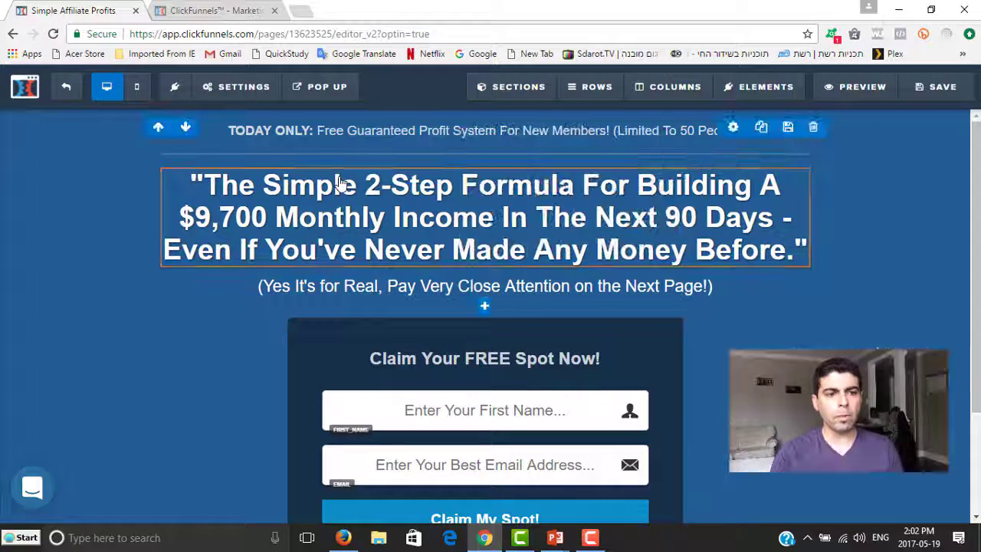
# - View the page's tracking code editor for header and footer code, and close it without adding anything
pyautogui.moveTo(245, 92)
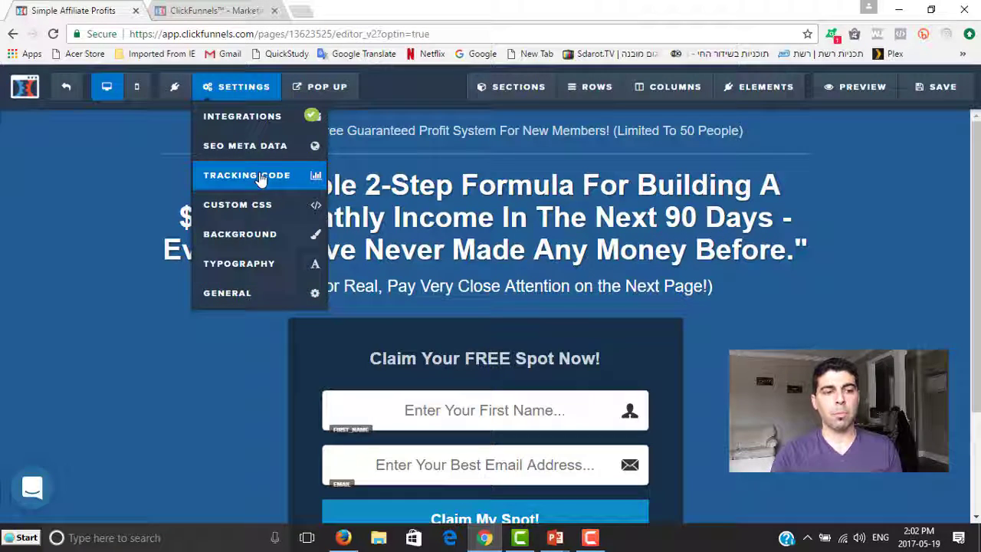
pyautogui.click(261, 178)
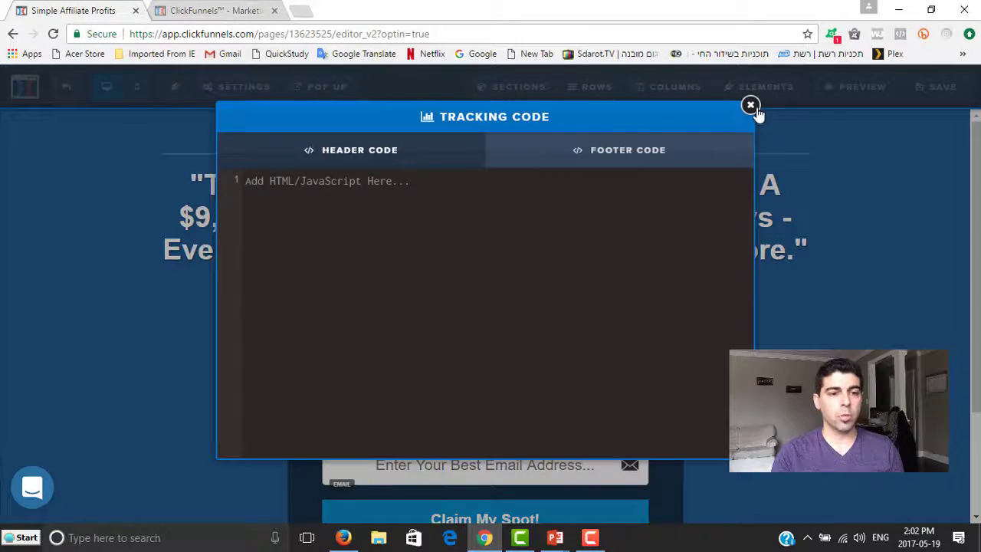
pyautogui.click(751, 106)
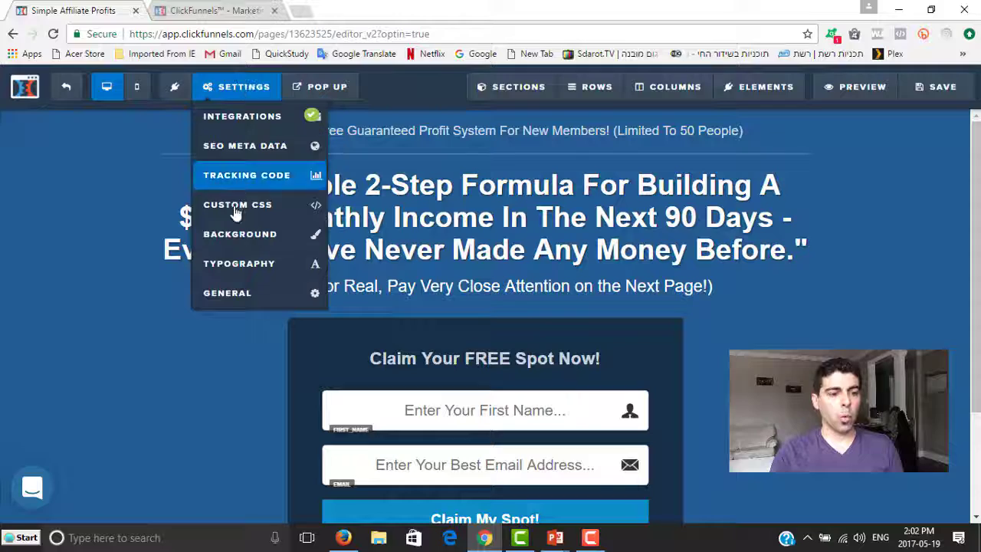
pyautogui.click(254, 296)
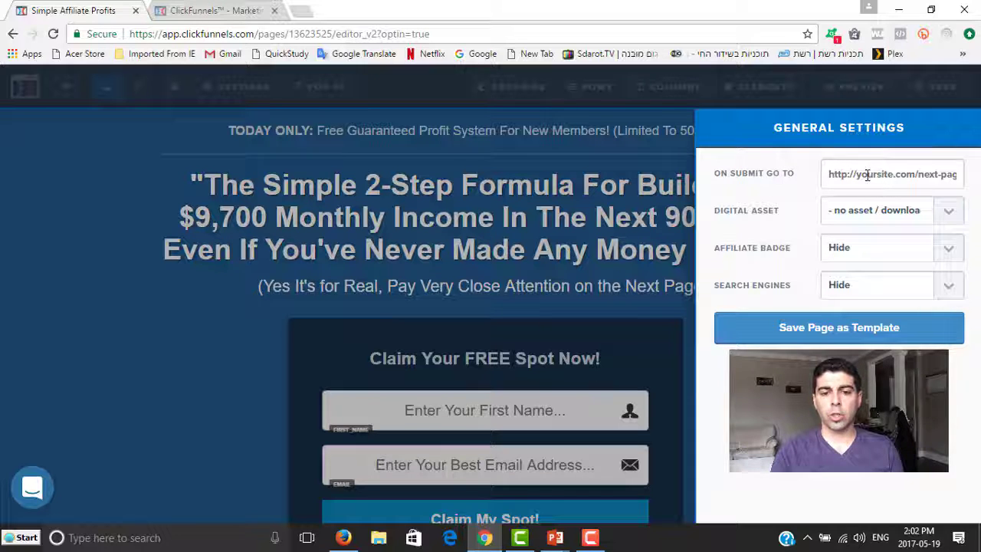
pyautogui.click(829, 174)
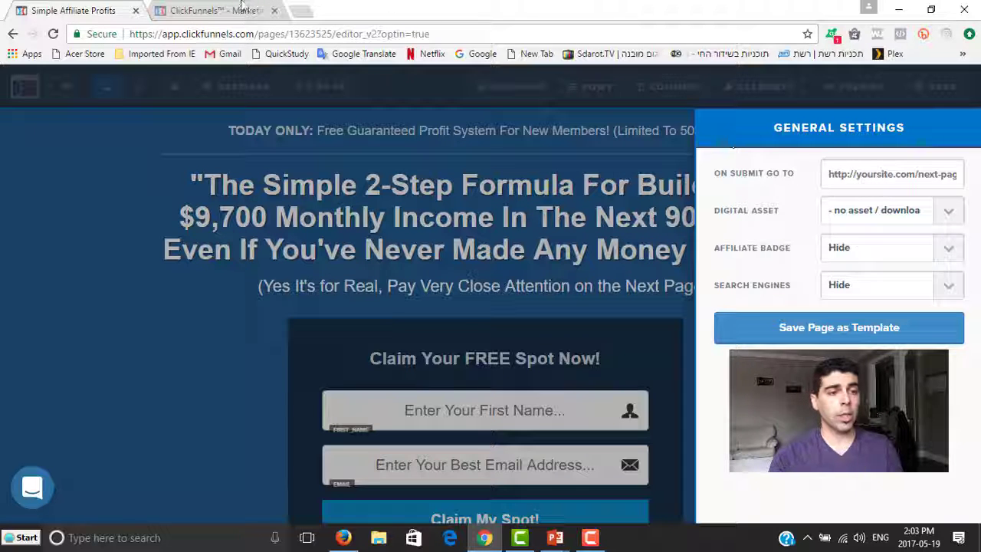
pyautogui.click(207, 9)
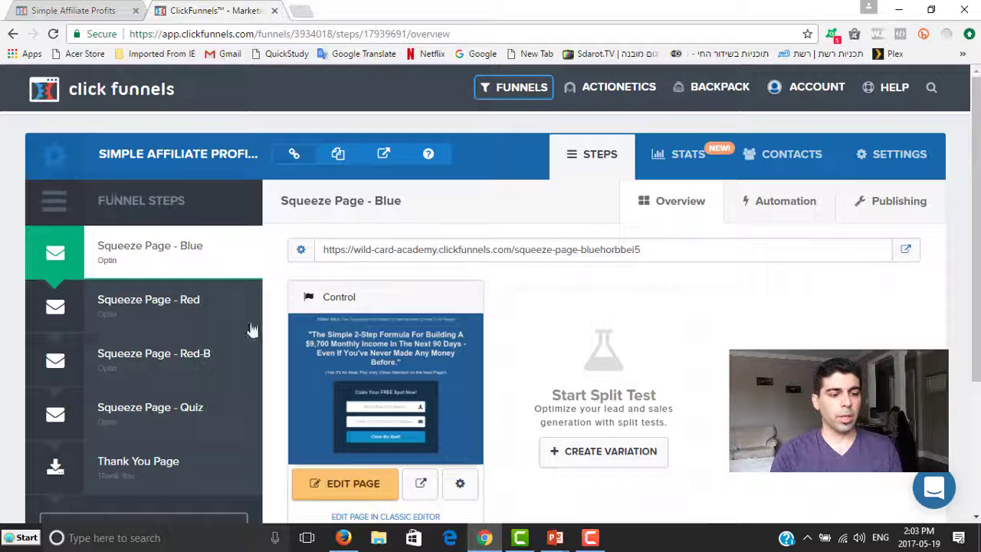
pyautogui.click(165, 463)
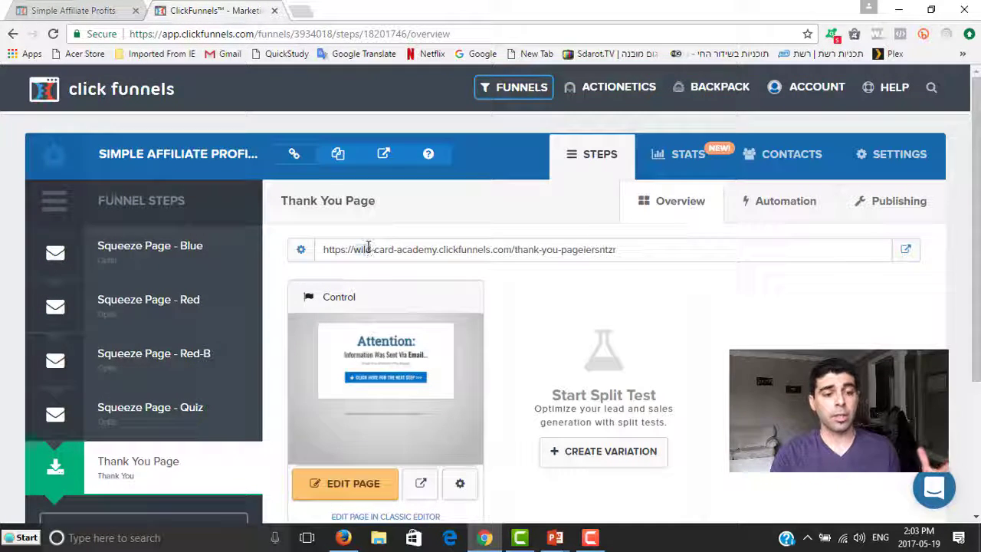
pyautogui.click(367, 249)
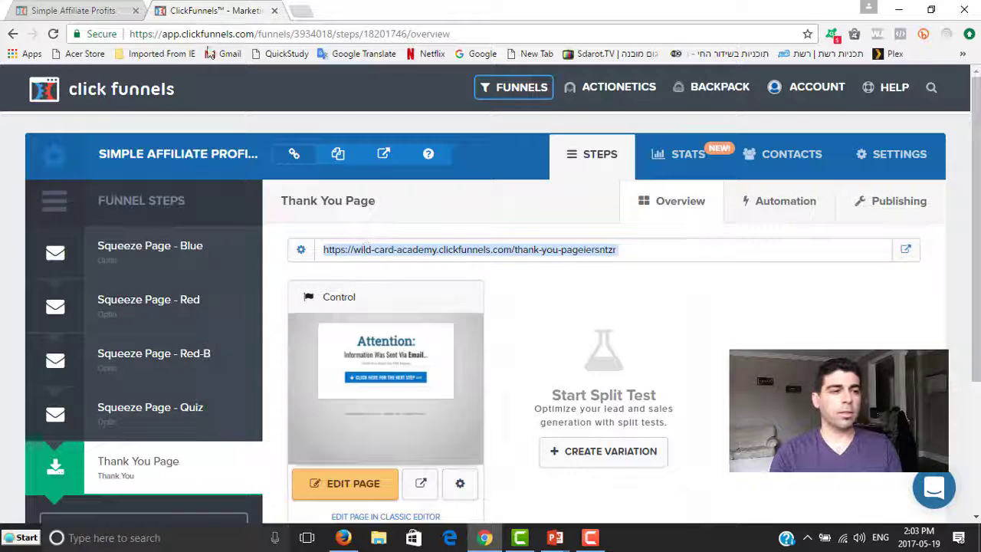
pyautogui.click(73, 10)
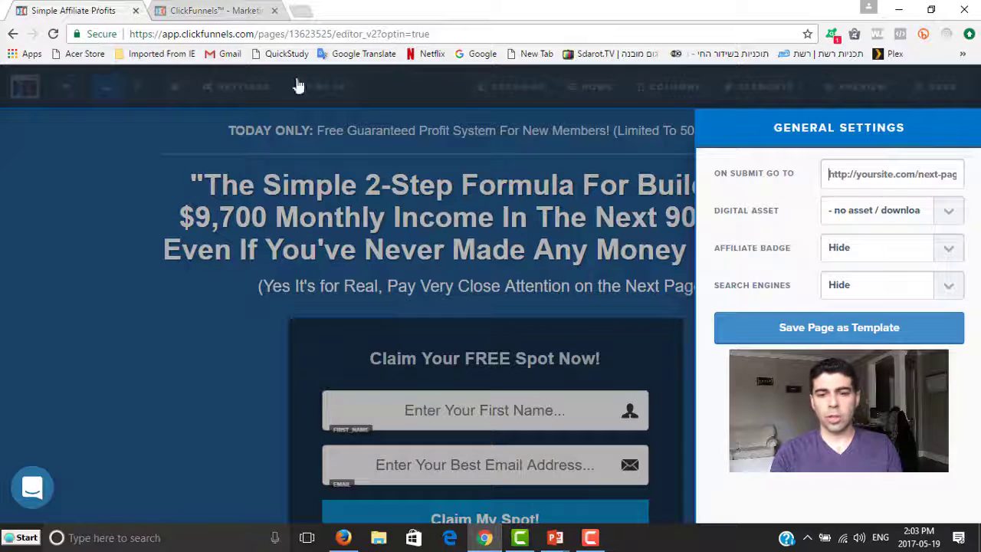
pyautogui.click(838, 176)
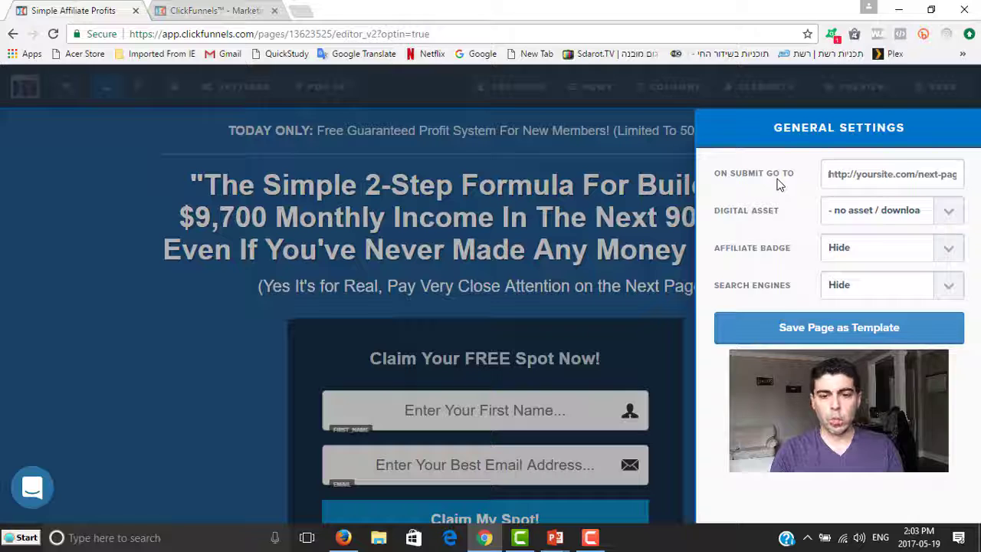
pyautogui.hotkey('ctrl', 'v')
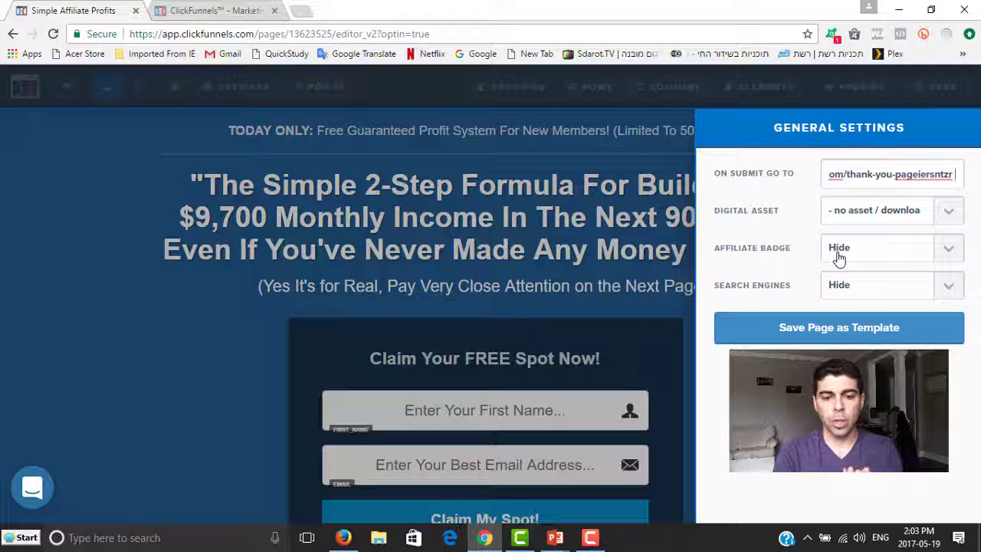
# - Set the page's Search Engines option to Show, close the general settings, and save the page
pyautogui.click(847, 290)
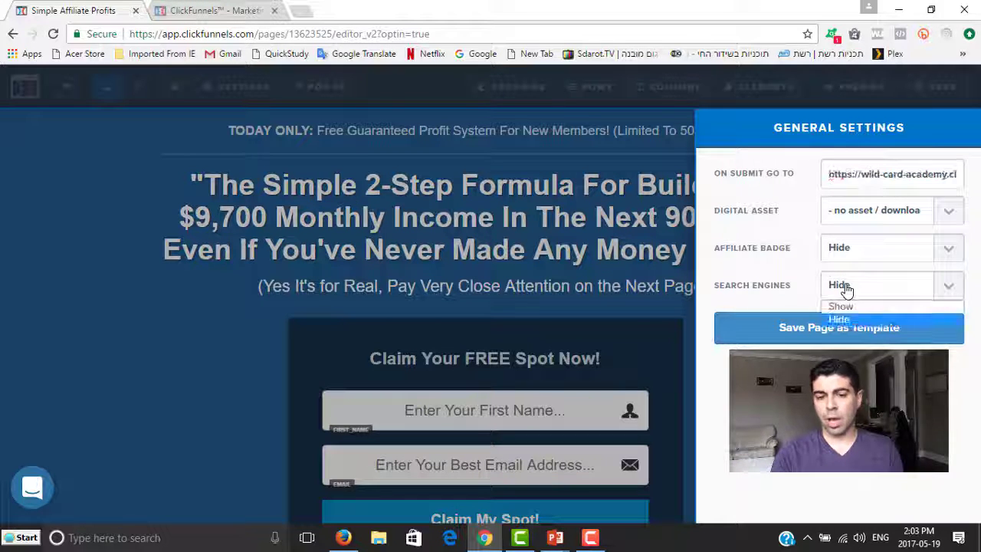
pyautogui.click(841, 306)
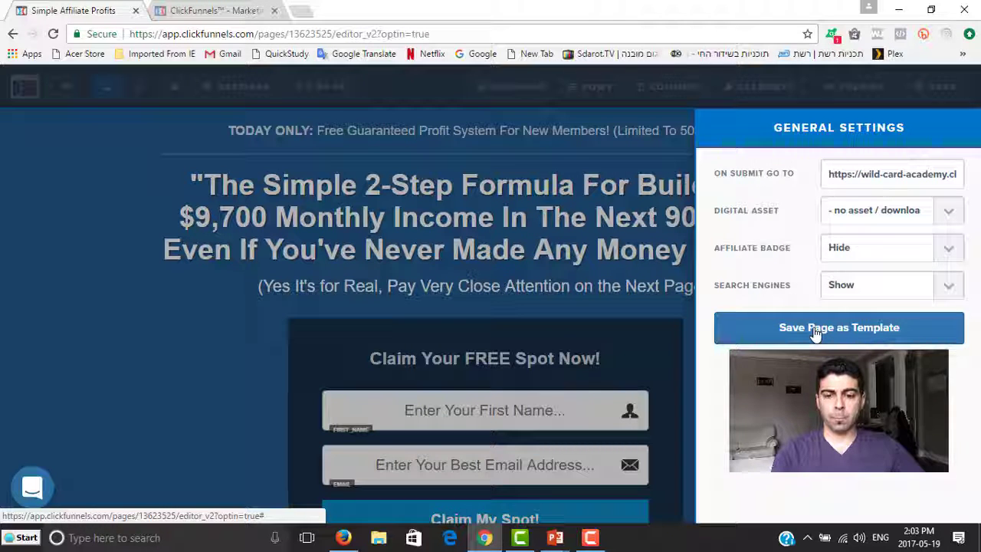
pyautogui.click(622, 255)
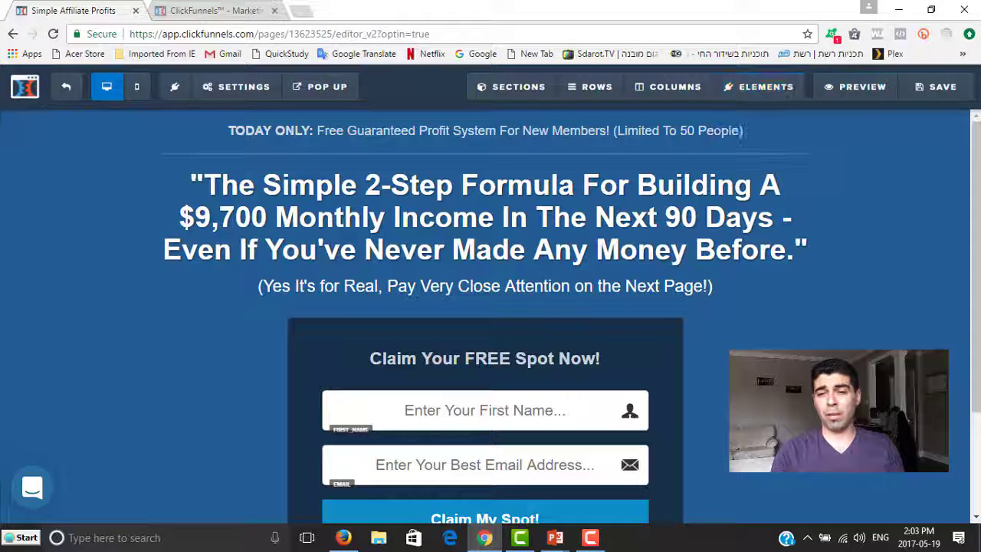
pyautogui.click(945, 88)
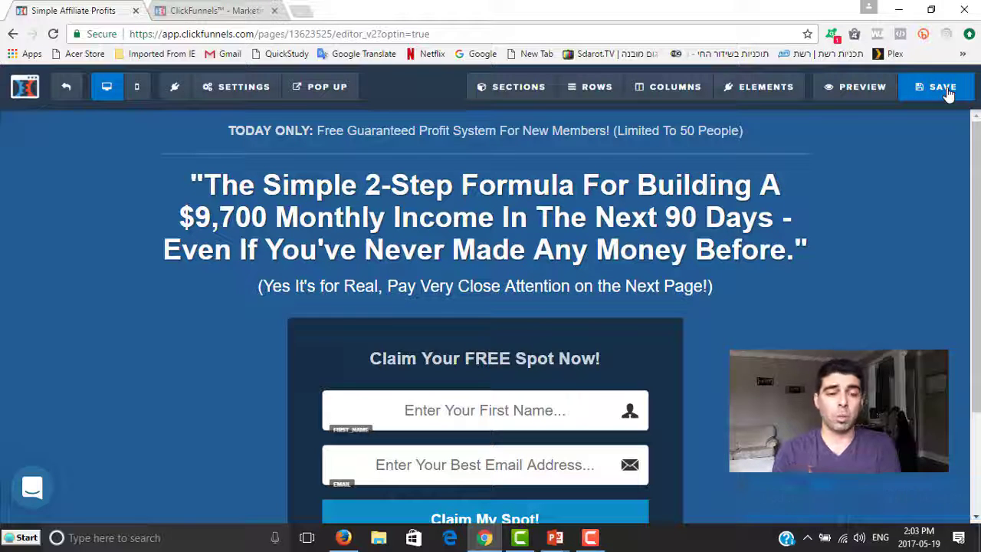
# - Preview the squeeze page and submit its Claim My Spot! form with a test first name and email address
pyautogui.click(842, 94)
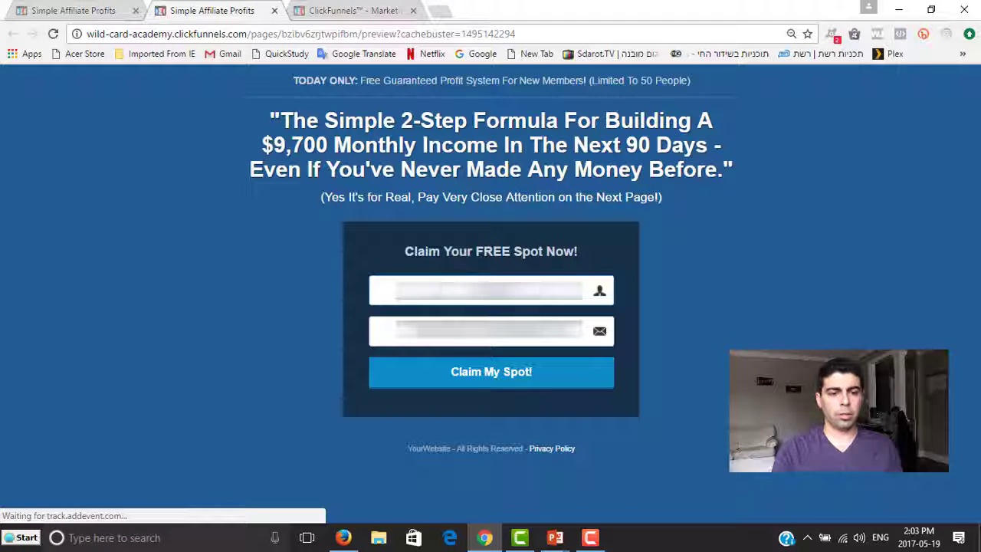
pyautogui.doubleClick(497, 291)
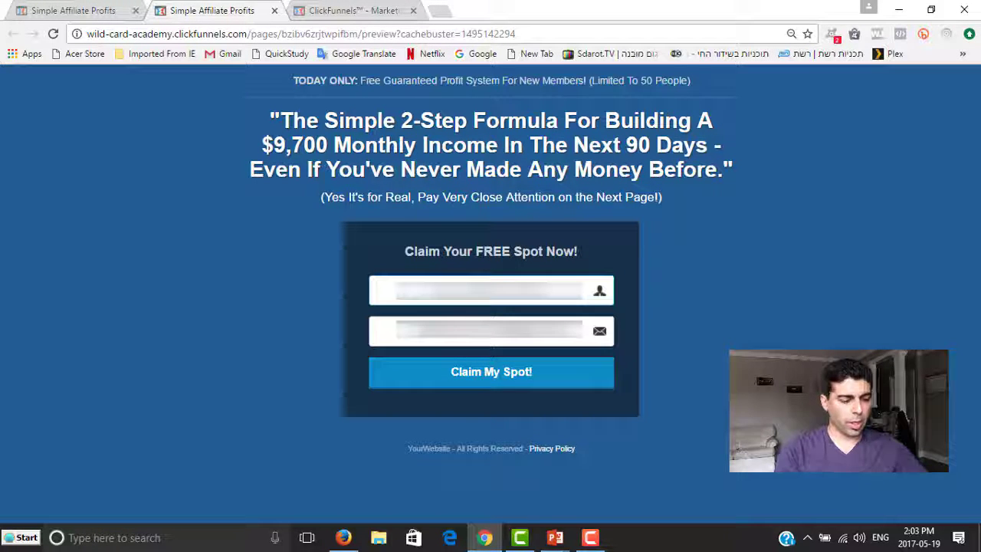
pyautogui.write('David')
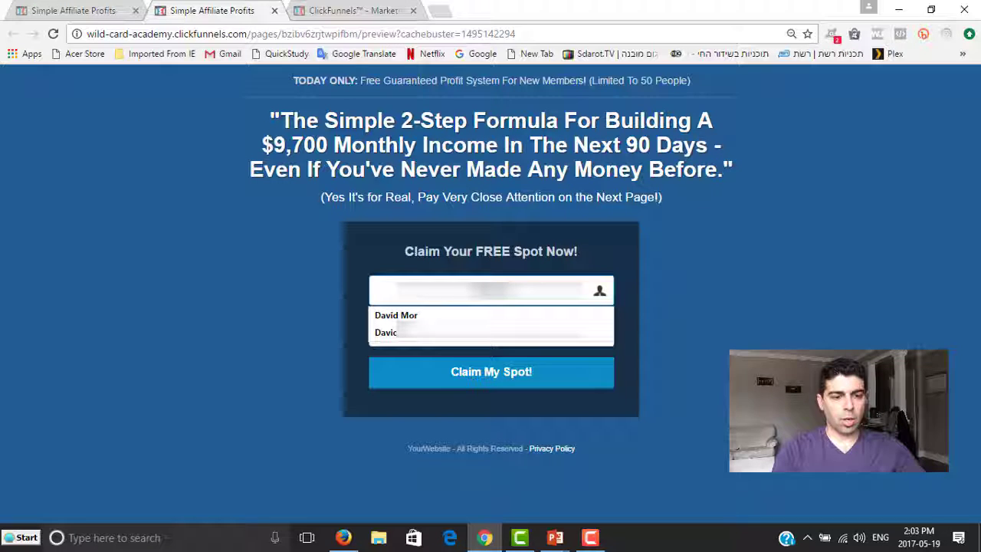
pyautogui.click(436, 336)
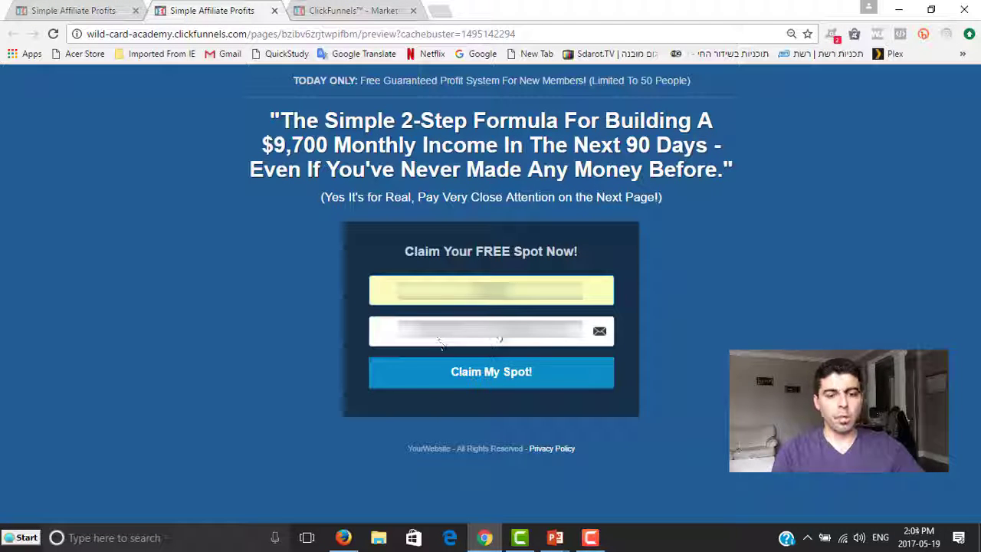
pyautogui.click(527, 376)
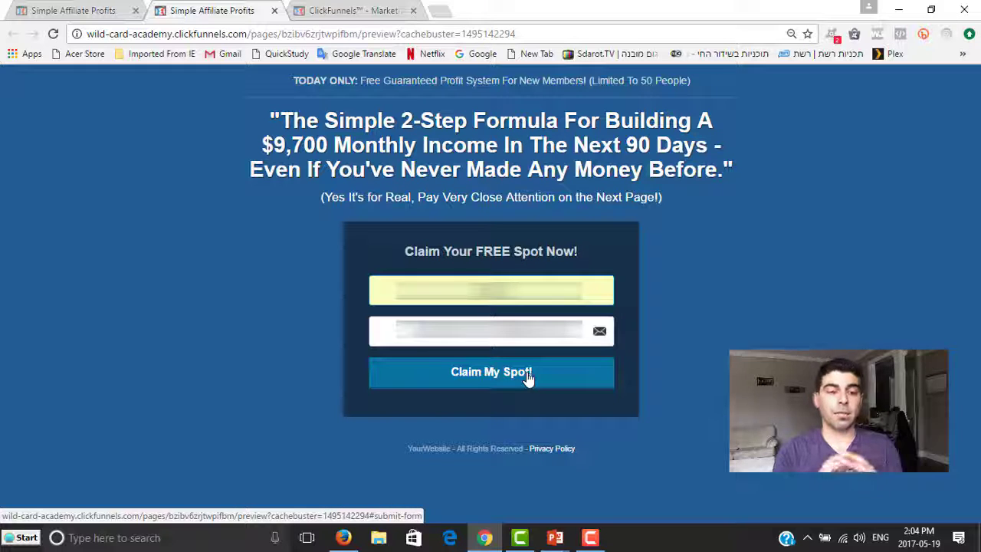
pyautogui.click(528, 379)
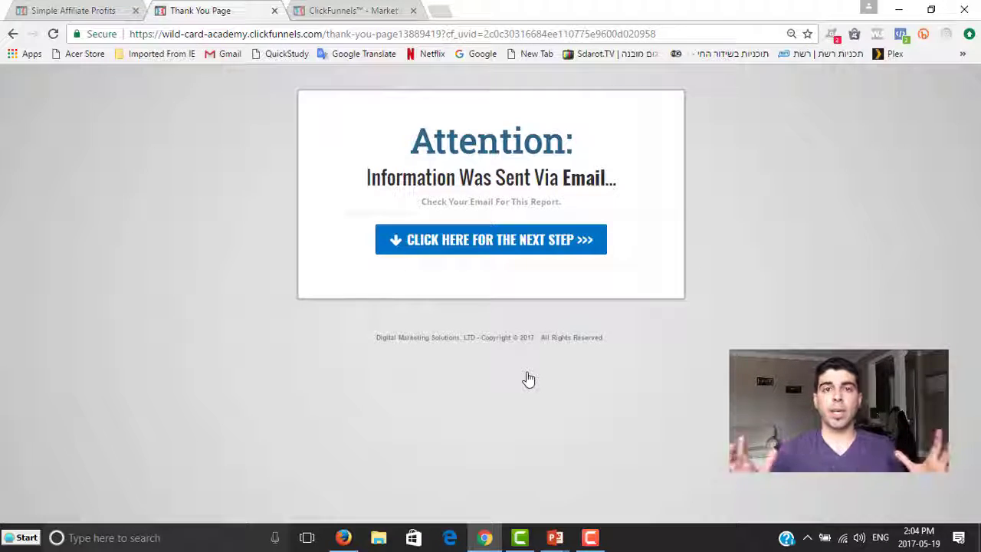
# - Leave the page editor and browse the list of all funnels to the group containing Simple Affiliate Profits
pyautogui.click(96, 11)
pyautogui.click(66, 87)
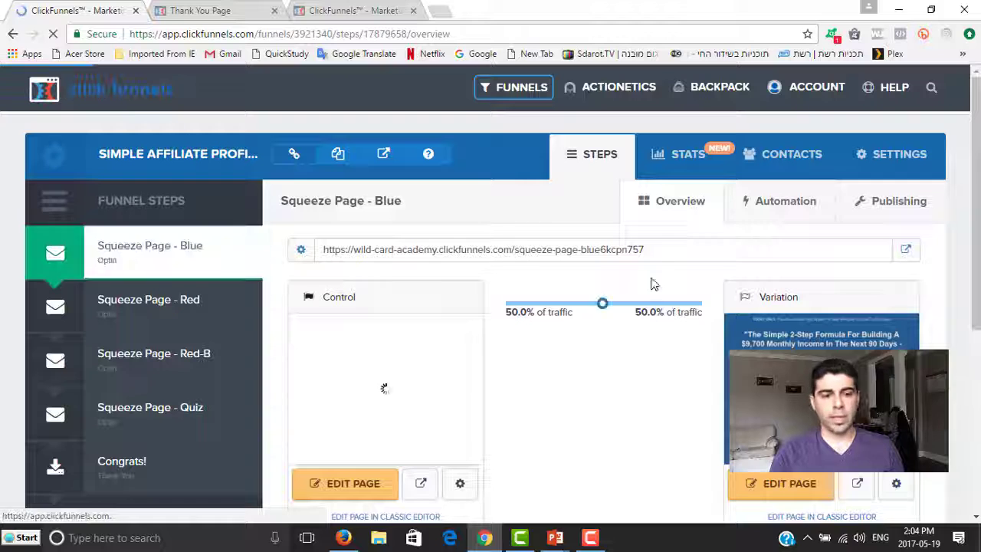
pyautogui.click(113, 89)
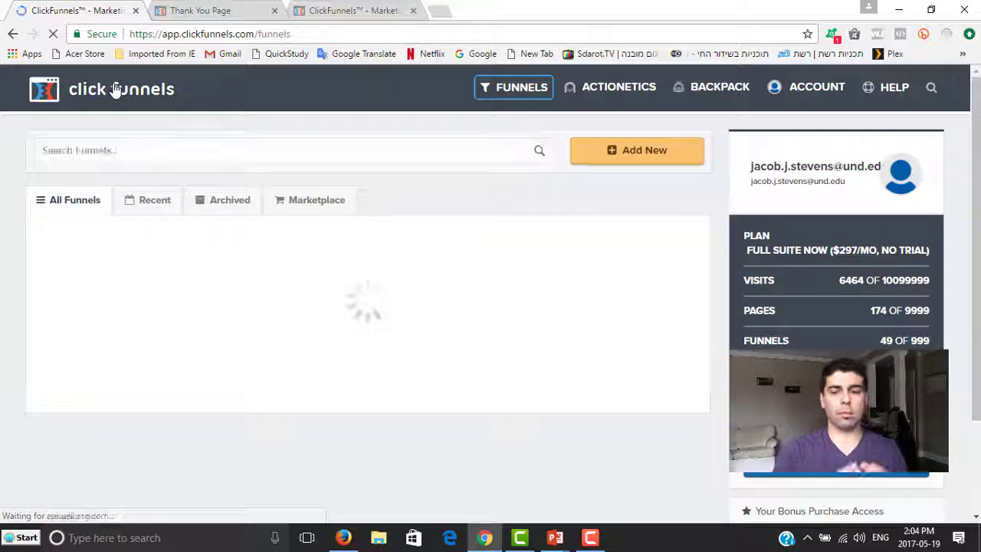
pyautogui.scroll(-3, 271, 160)
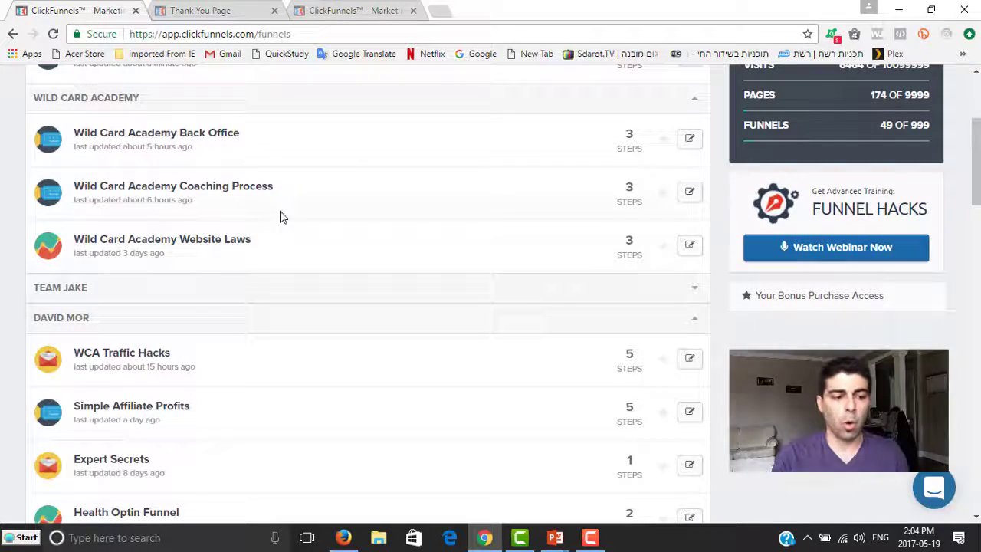
pyautogui.scroll(-3, 278, 216)
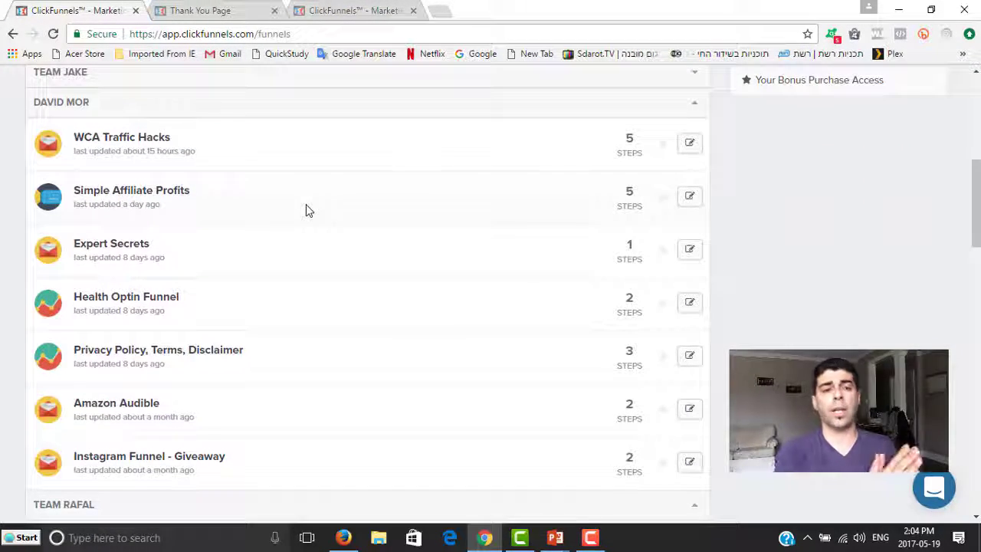